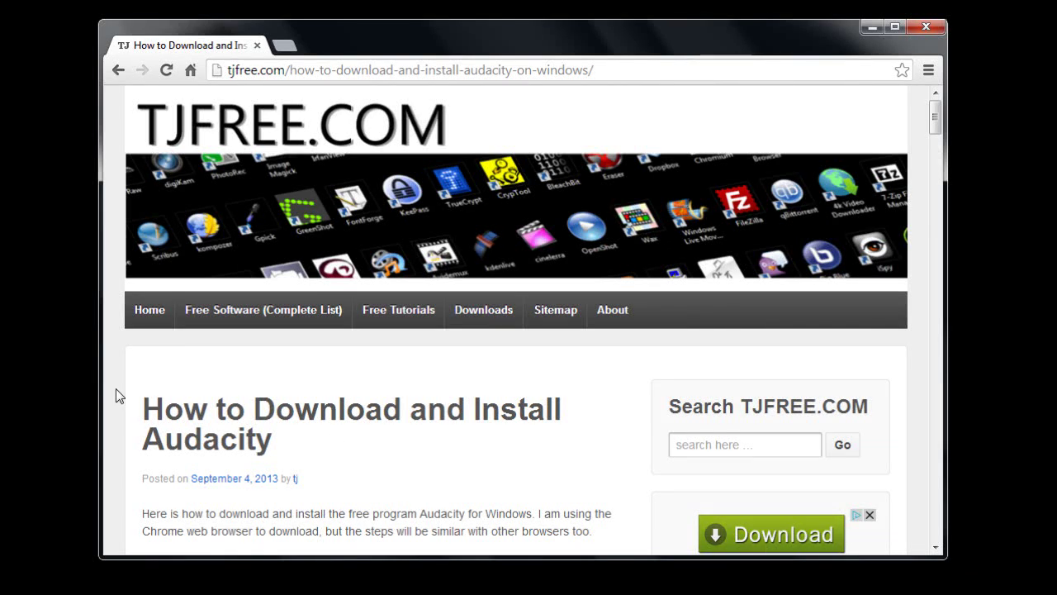
# Scroll through the current page, briefly highlighting part of its title.
pyautogui.scroll(-1, 115, 389)
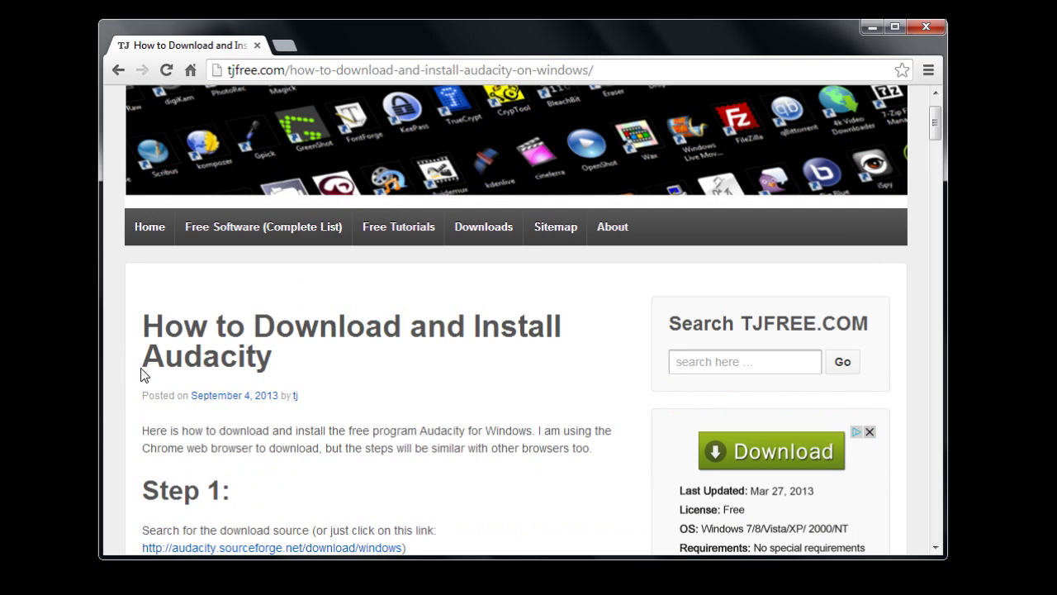
pyautogui.moveTo(142, 369); pyautogui.dragTo(226, 368)
pyautogui.click(280, 366)
pyautogui.scroll(-1, 317, 357)
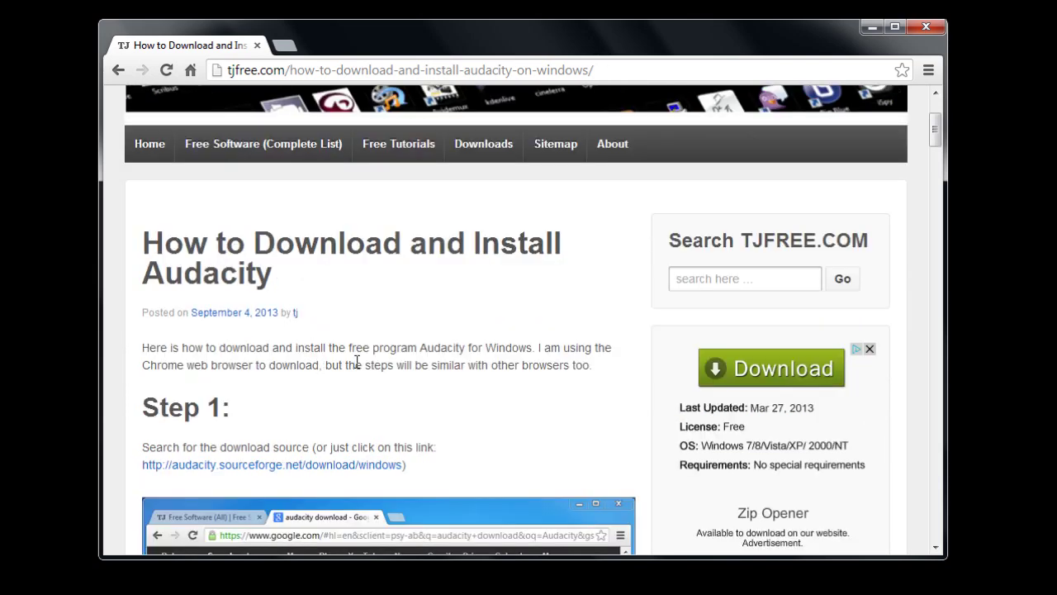
pyautogui.scroll(2, 314, 371)
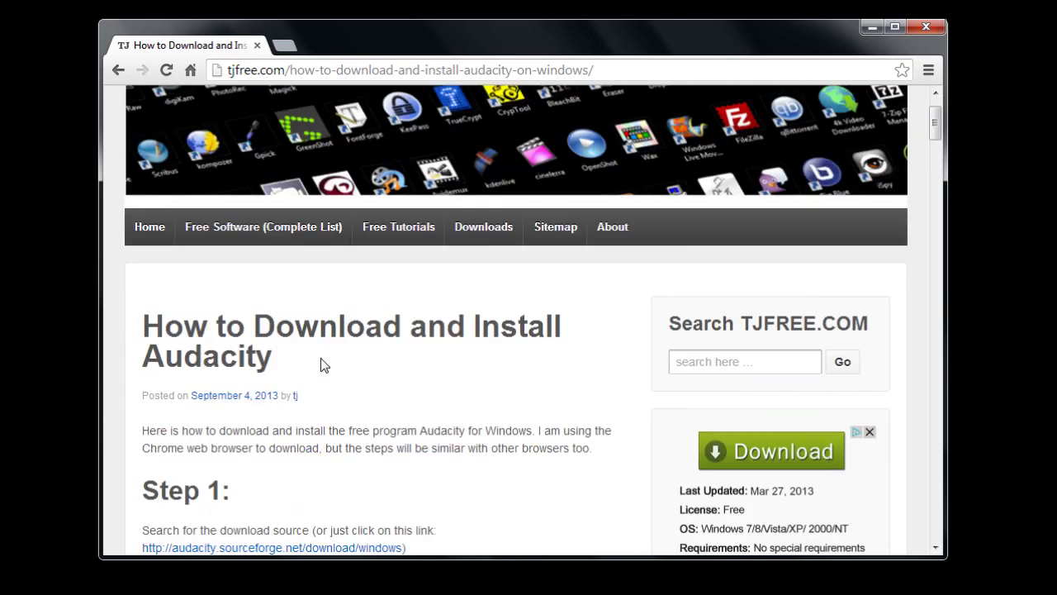
pyautogui.scroll(-2, 339, 380)
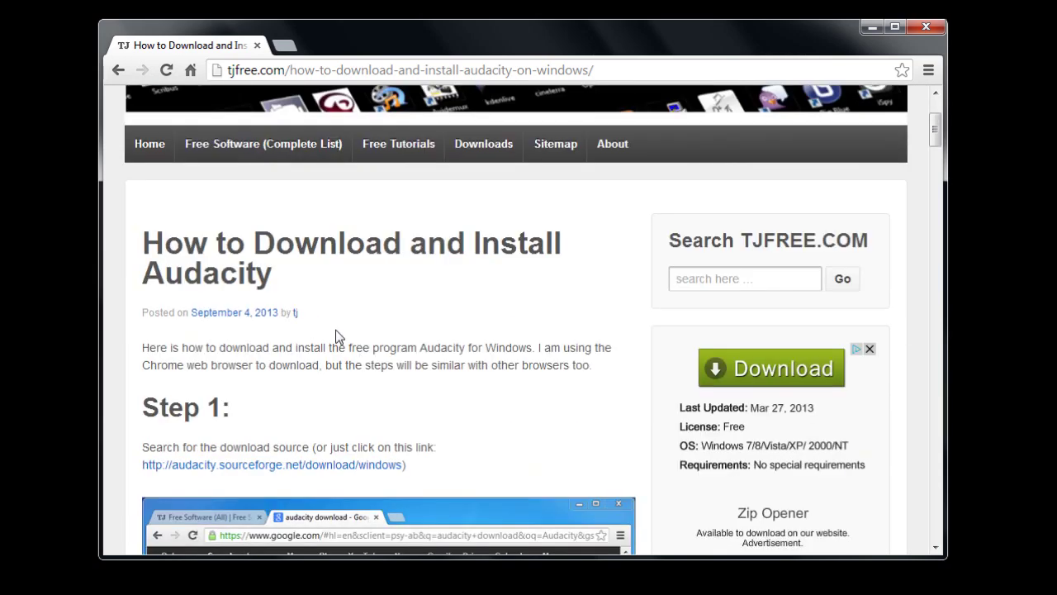
pyautogui.scroll(-3, 335, 330)
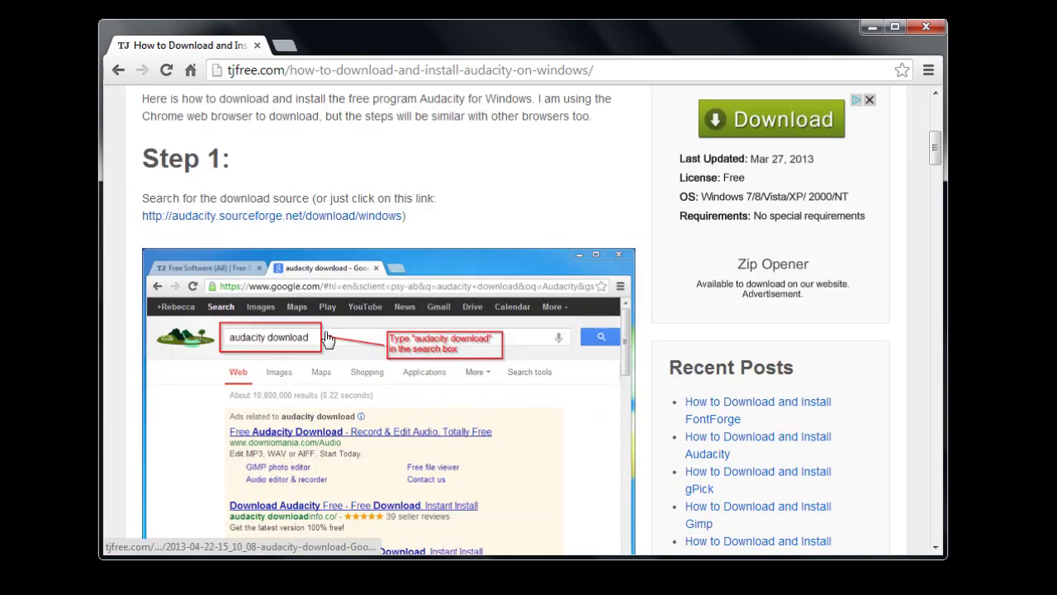
pyautogui.scroll(-6, 347, 343)
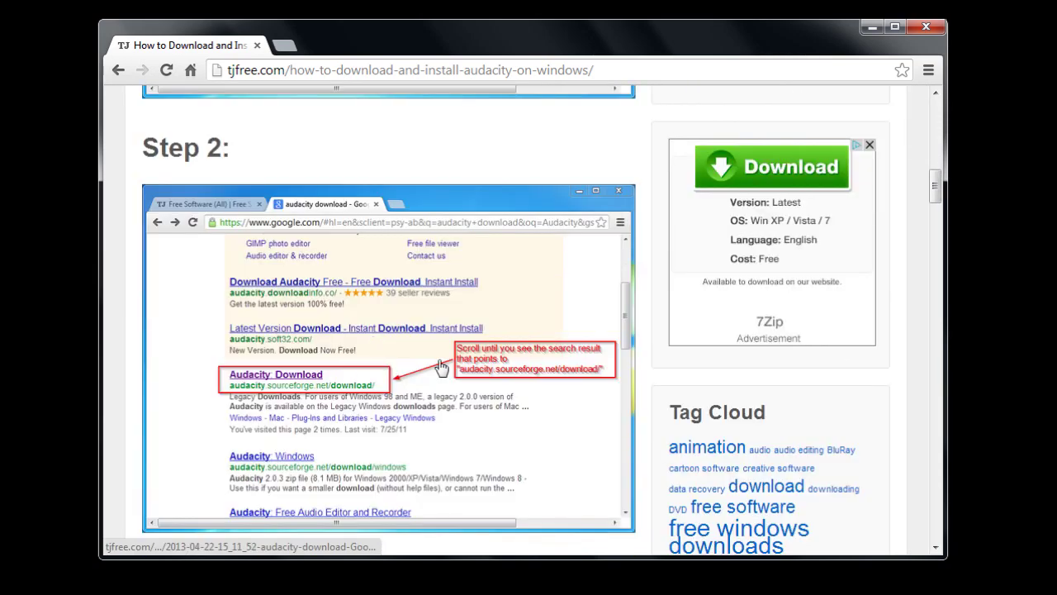
# Google 'download audacity' in a new tab and open the 'Audacity: Download' sourceforge result.
pyautogui.click(285, 46)
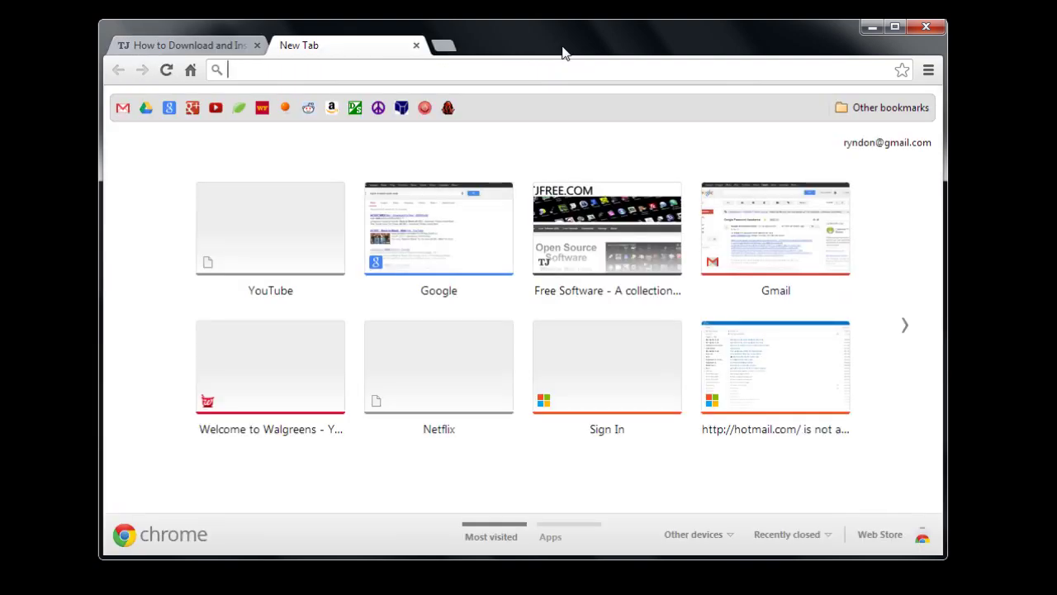
pyautogui.write('google.com')
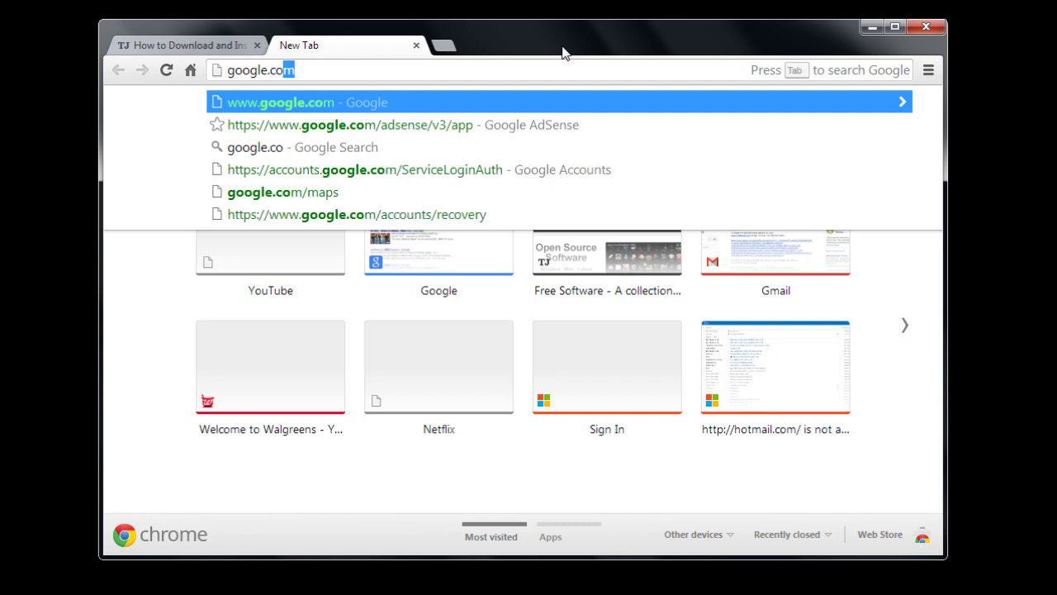
pyautogui.press('Return')
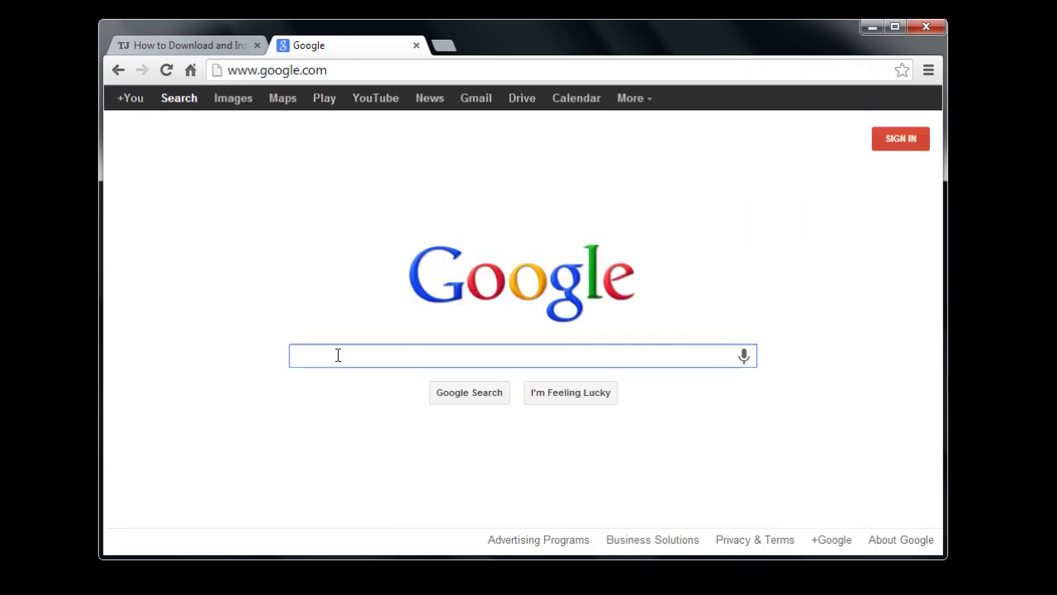
pyautogui.write('down')
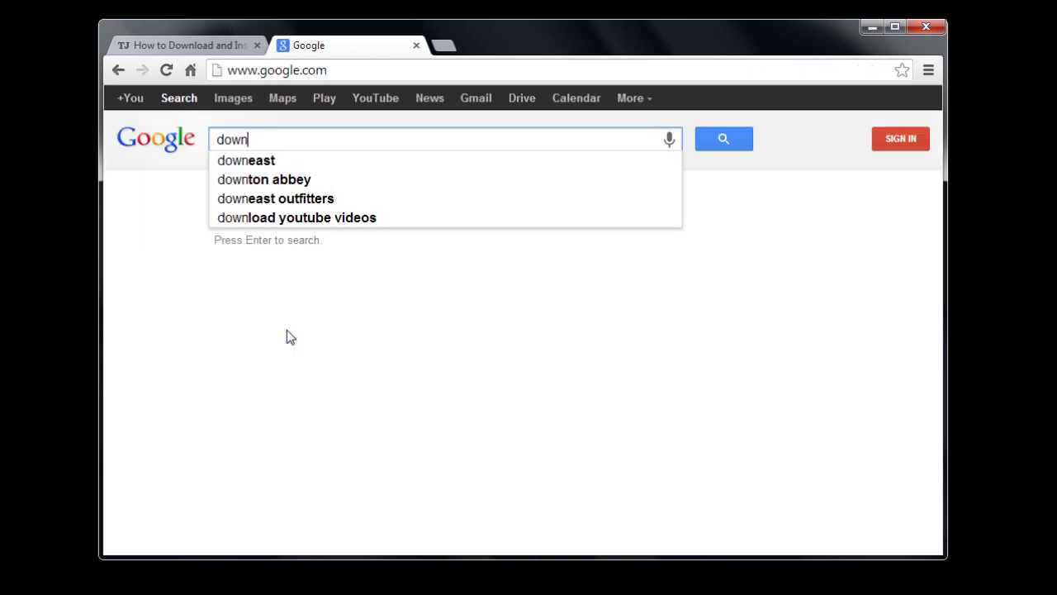
pyautogui.write('load audacity')
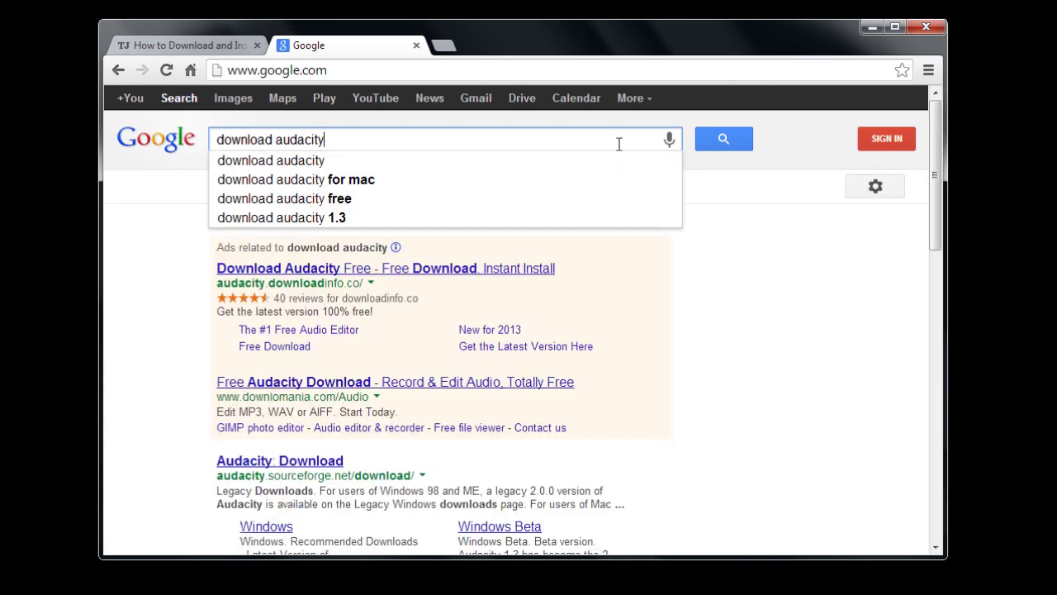
pyautogui.click(725, 136)
pyautogui.scroll(-2, 165, 363)
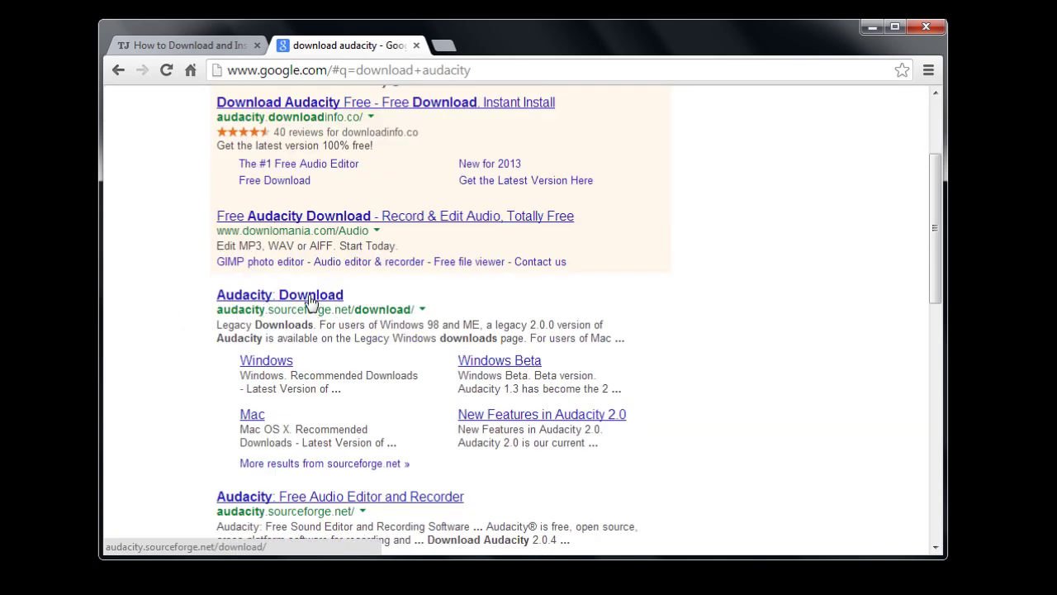
pyautogui.click(311, 299)
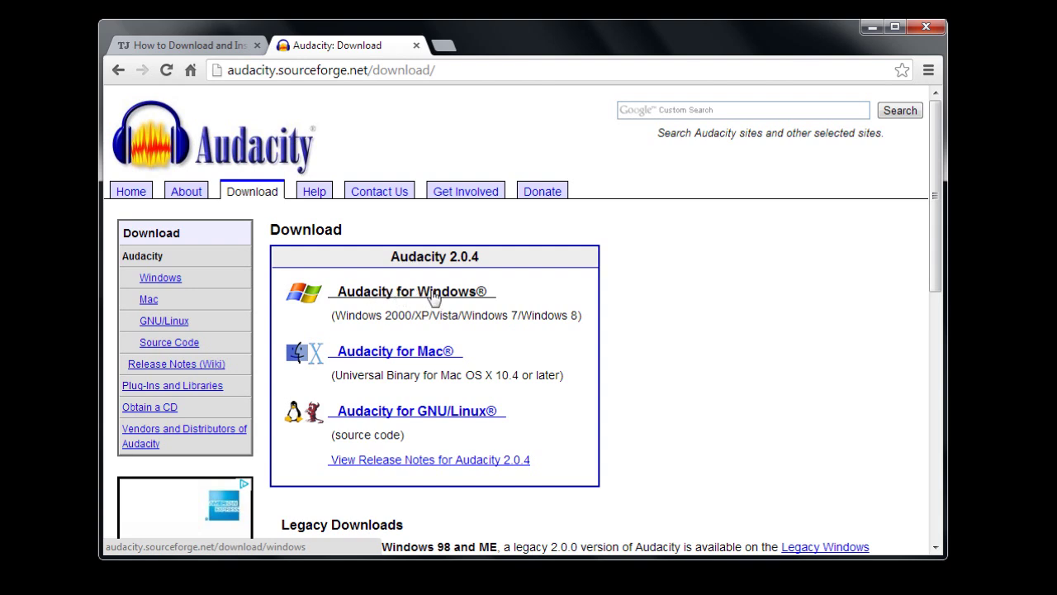
# Open the 'Audacity for Windows' page and start downloading the Audacity 2.0.4 installer.
pyautogui.moveTo(459, 318); pyautogui.dragTo(574, 318)
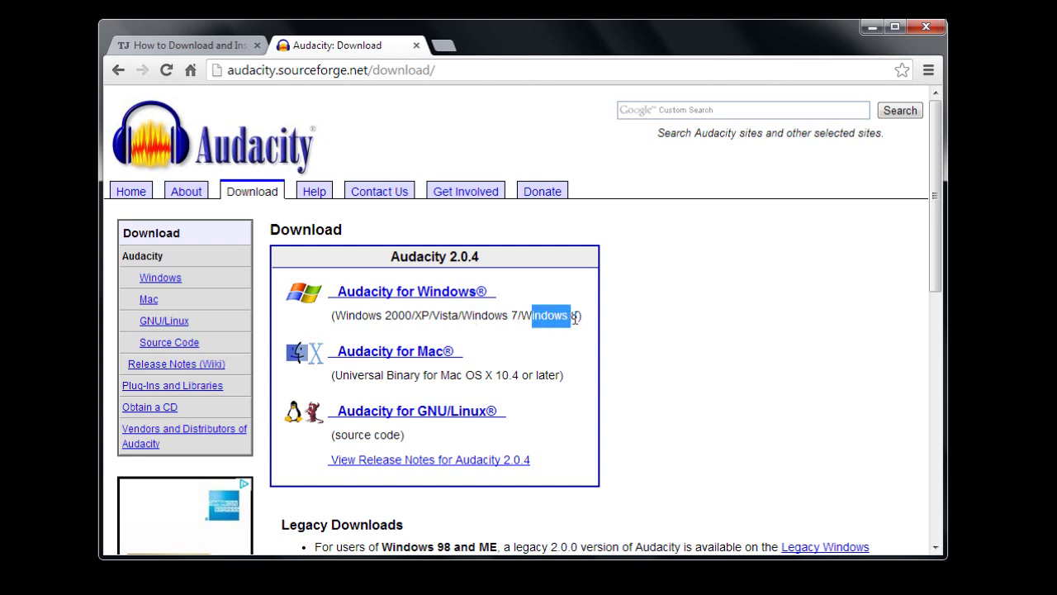
pyautogui.moveTo(454, 315); pyautogui.dragTo(409, 318)
pyautogui.click(406, 319)
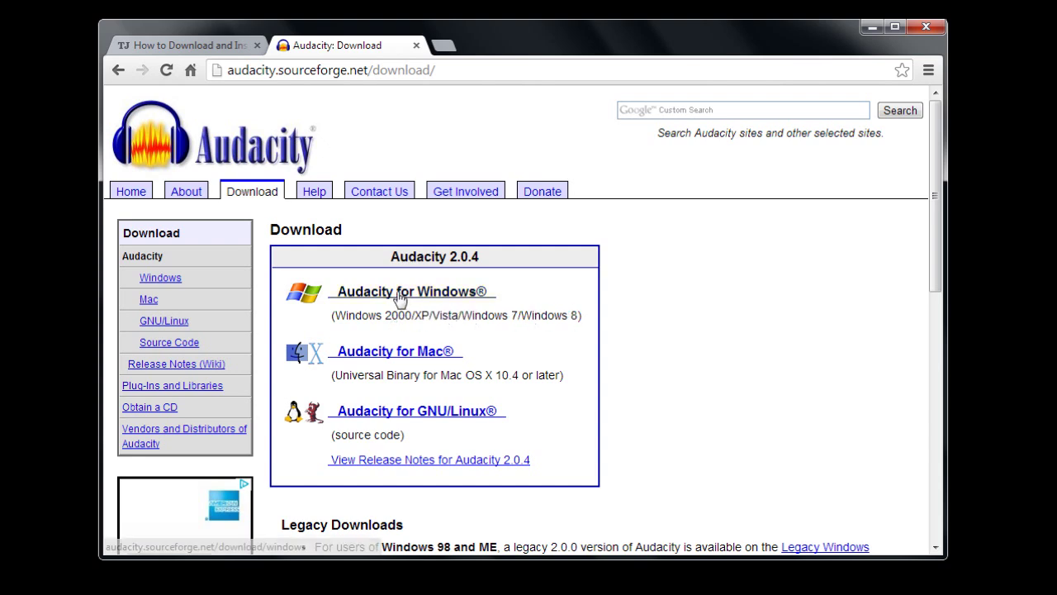
pyautogui.click(400, 296)
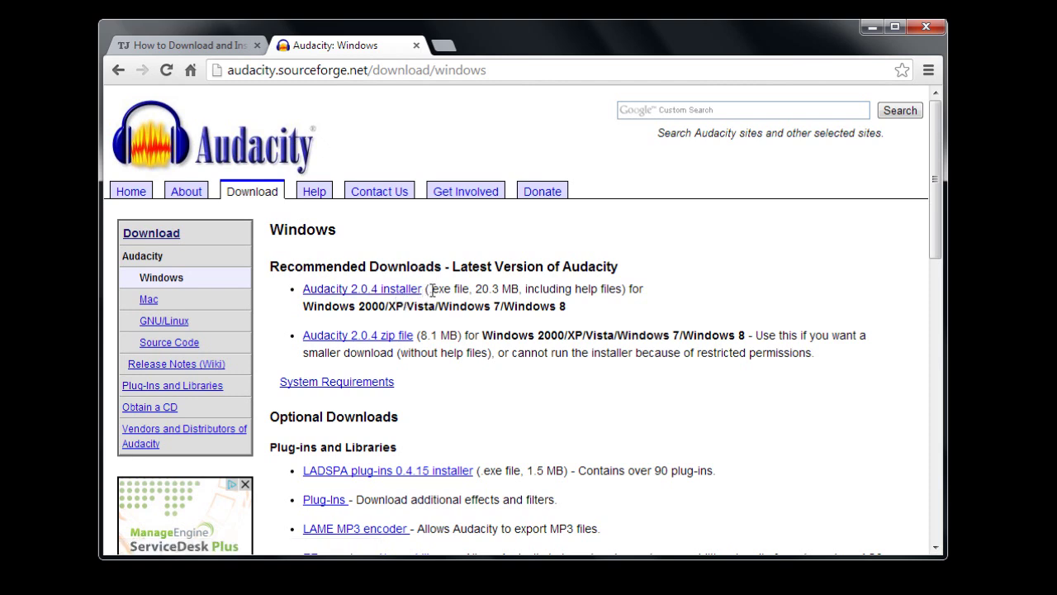
pyautogui.moveTo(431, 291); pyautogui.dragTo(512, 291)
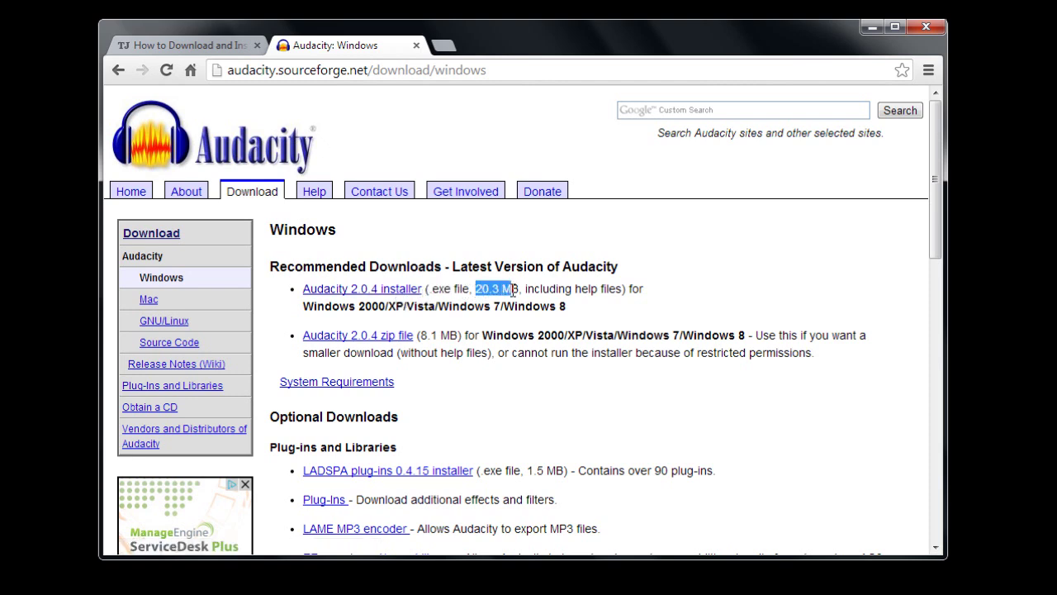
pyautogui.click(390, 295)
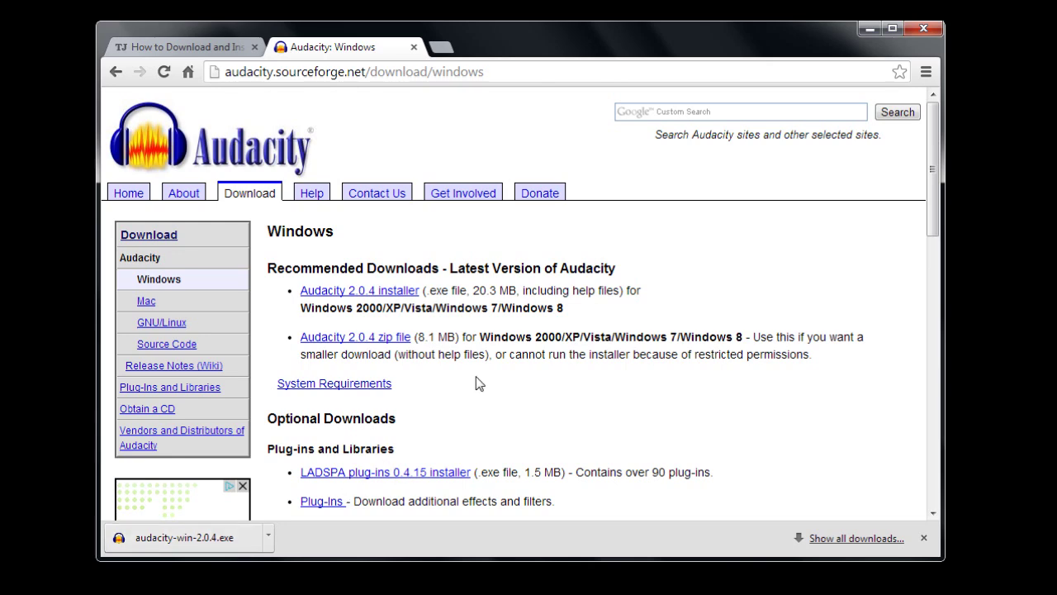
# Scroll down the Windows download page while audacity-win-2.0.4.exe finishes downloading.
pyautogui.scroll(-2, 482, 376)
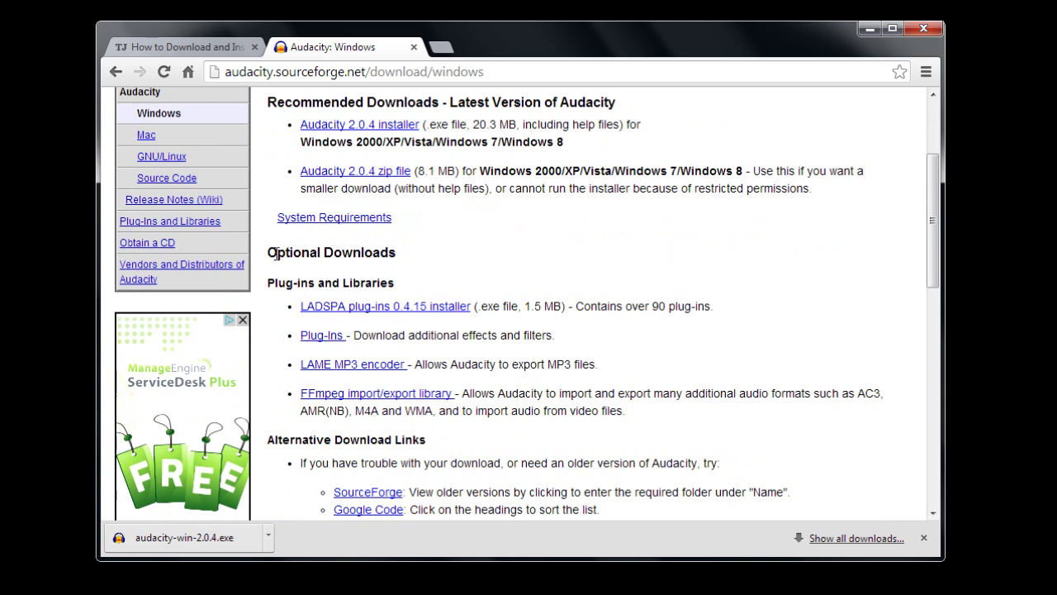
# Follow the LAME MP3 encoder help link to lame1.buanzo.com.ar and scroll to its library downloads.
pyautogui.moveTo(276, 254); pyautogui.dragTo(476, 258)
pyautogui.click(476, 257)
pyautogui.moveTo(413, 368); pyautogui.dragTo(599, 366)
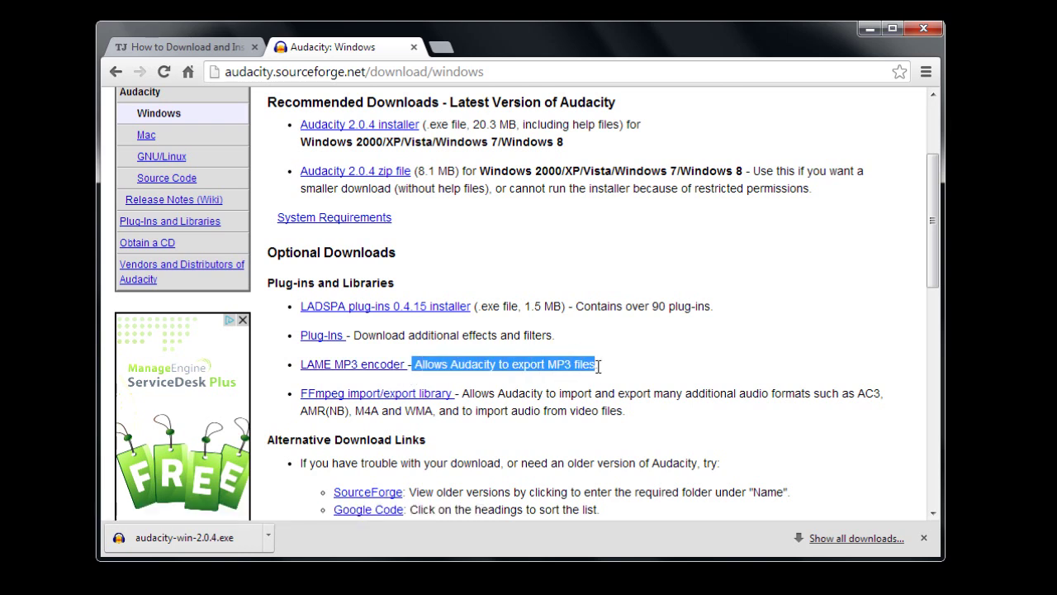
pyautogui.click(604, 370)
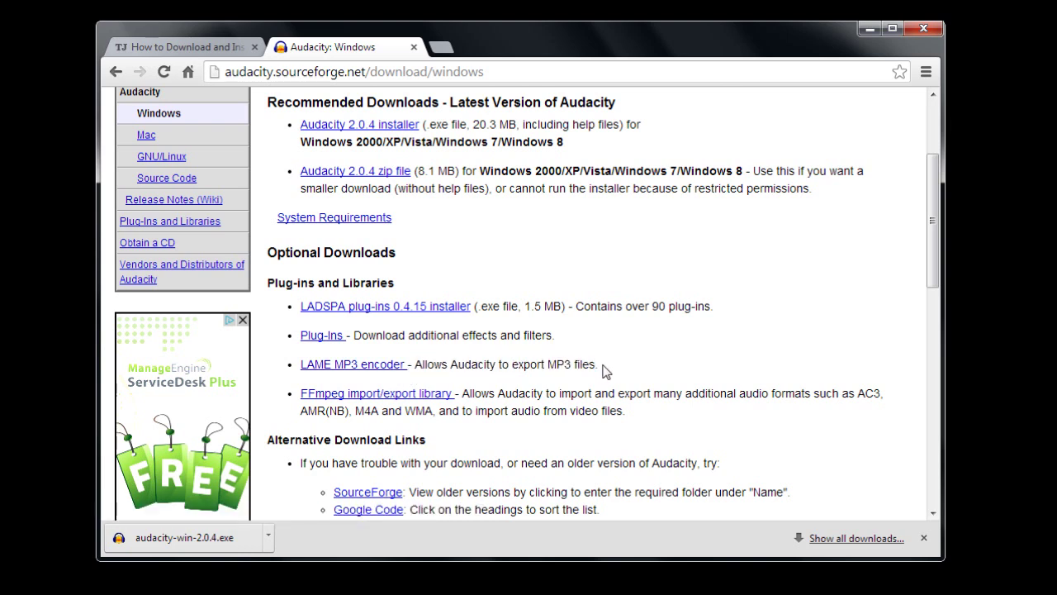
pyautogui.click(353, 366)
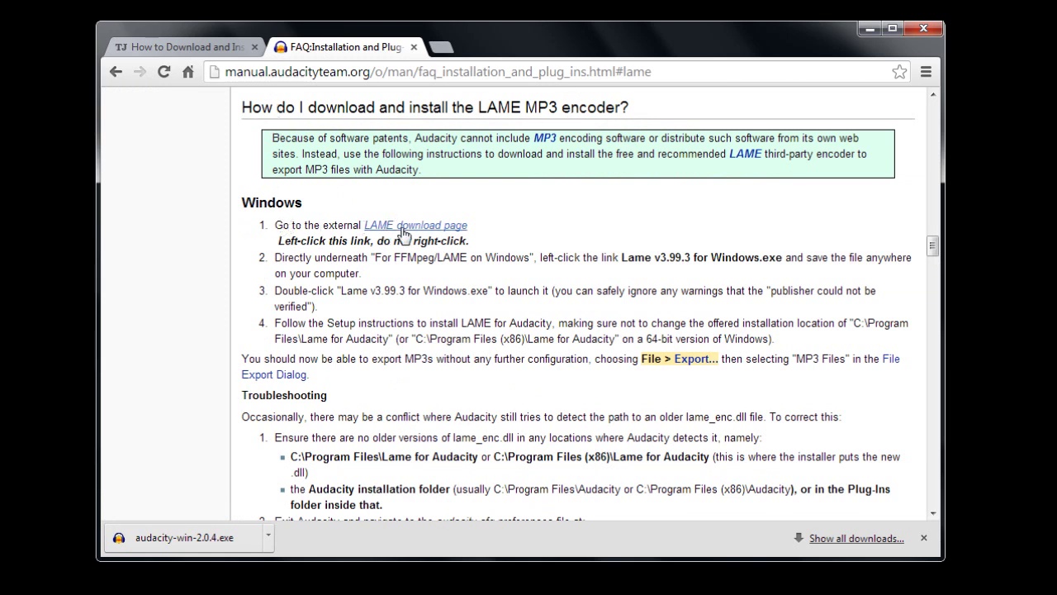
pyautogui.click(416, 228)
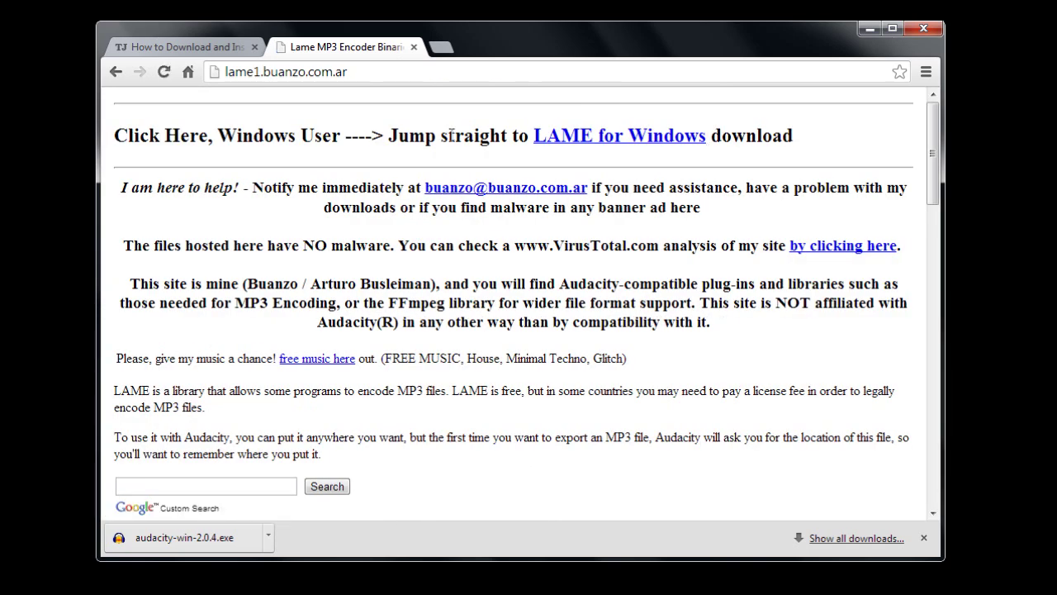
pyautogui.scroll(-4, 360, 244)
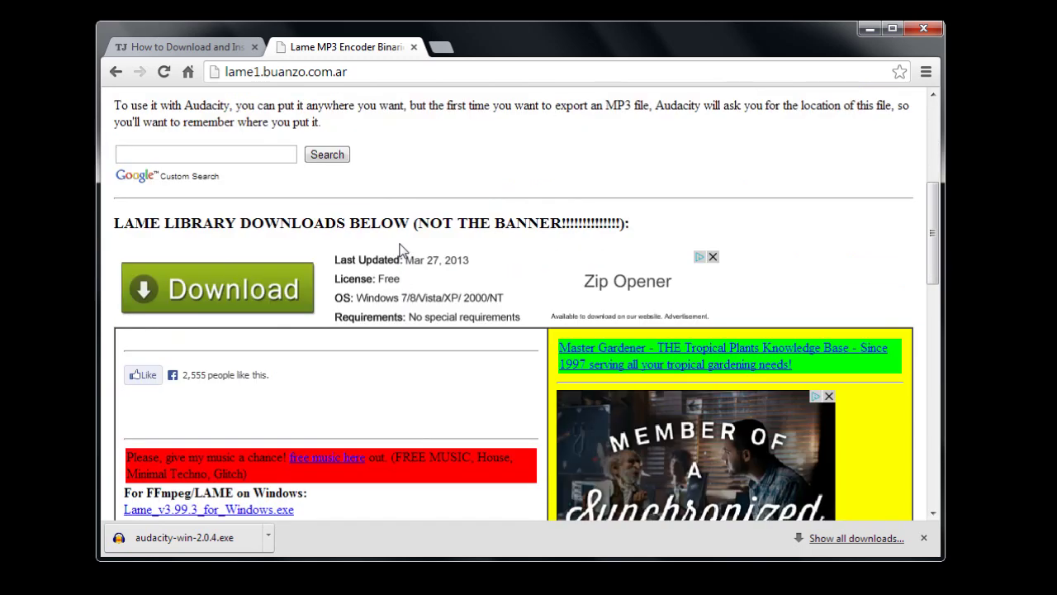
pyautogui.scroll(-1, 330, 289)
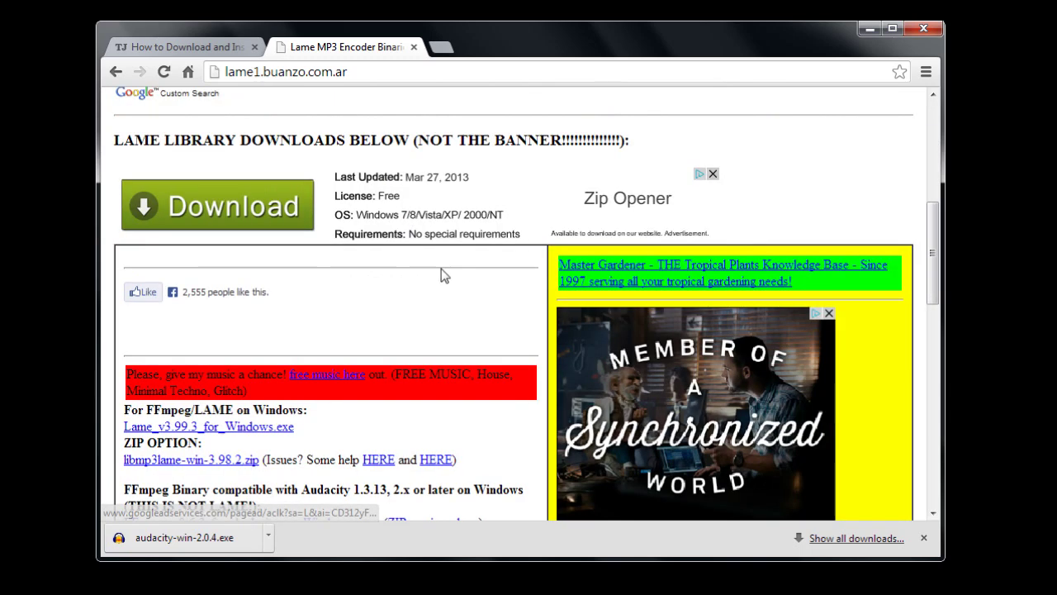
pyautogui.scroll(2, 450, 268)
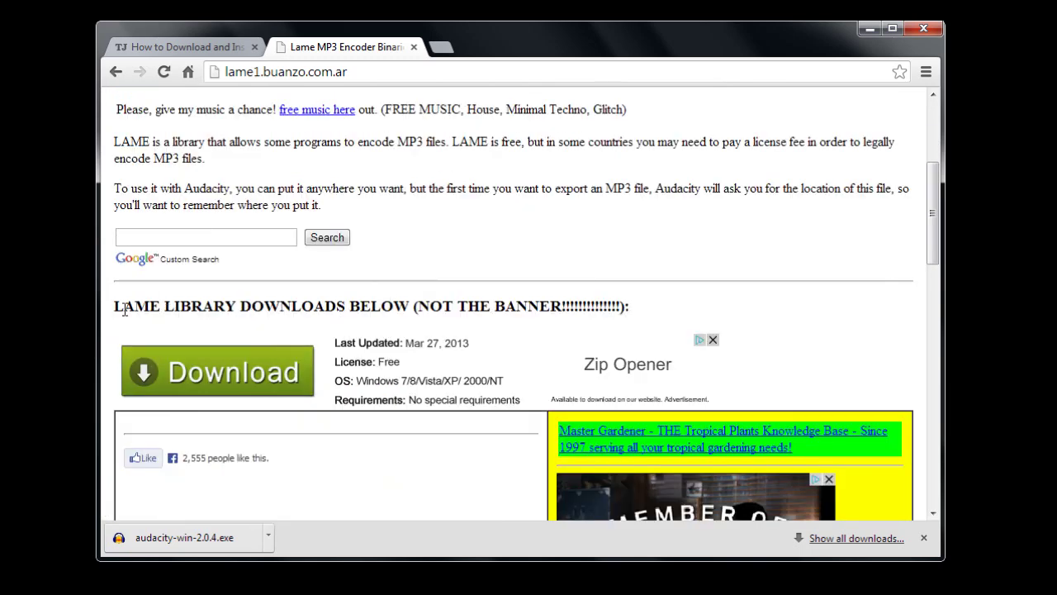
# Download Lame_v3.99.3_for_Windows.exe, then launch the downloaded audacity-win-2.0.4.exe.
pyautogui.moveTo(114, 307); pyautogui.dragTo(591, 309)
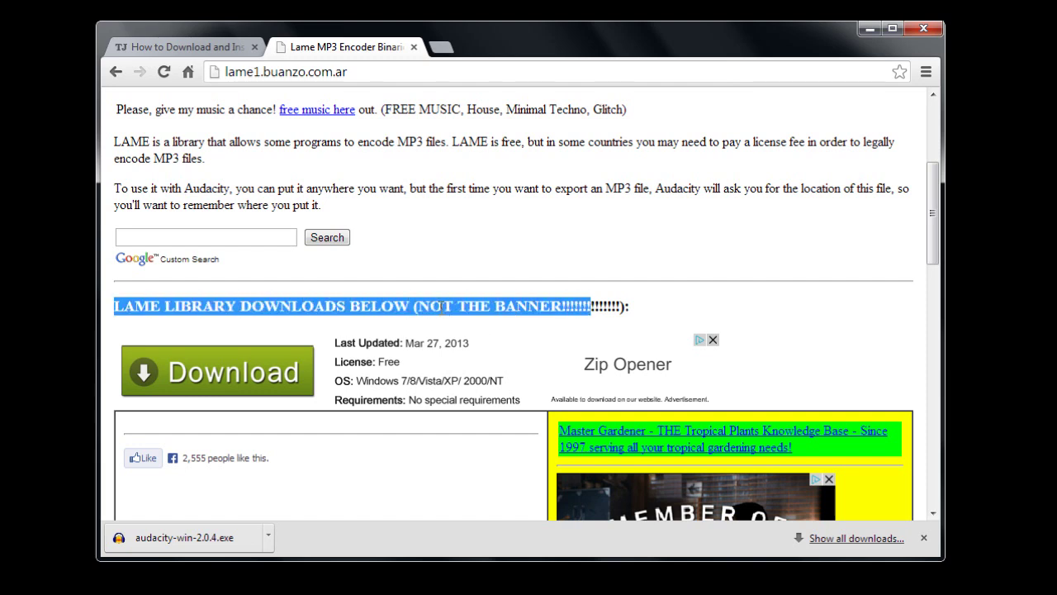
pyautogui.moveTo(410, 307); pyautogui.dragTo(632, 308)
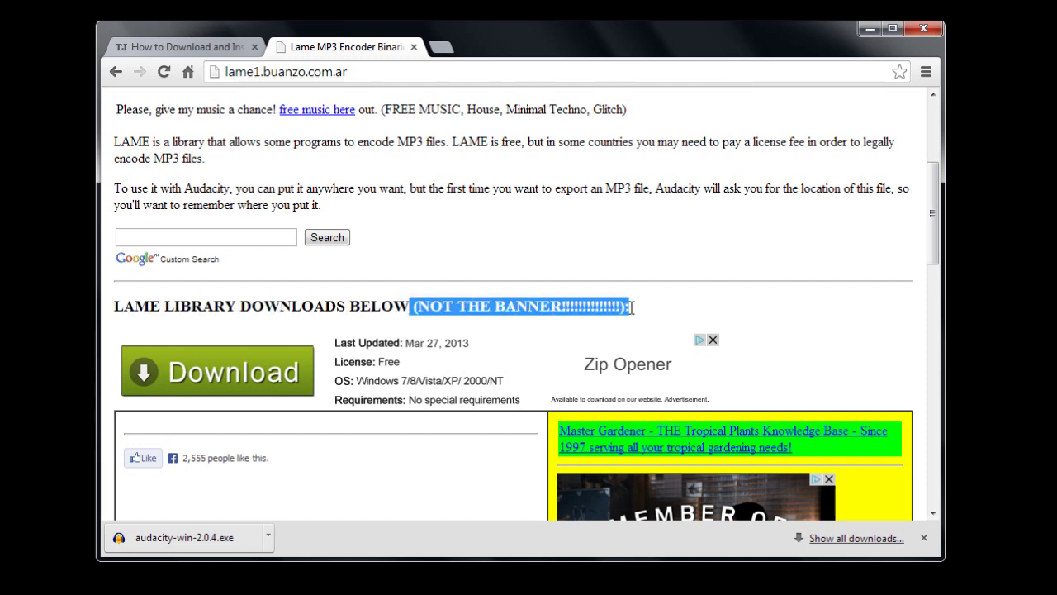
pyautogui.click(472, 307)
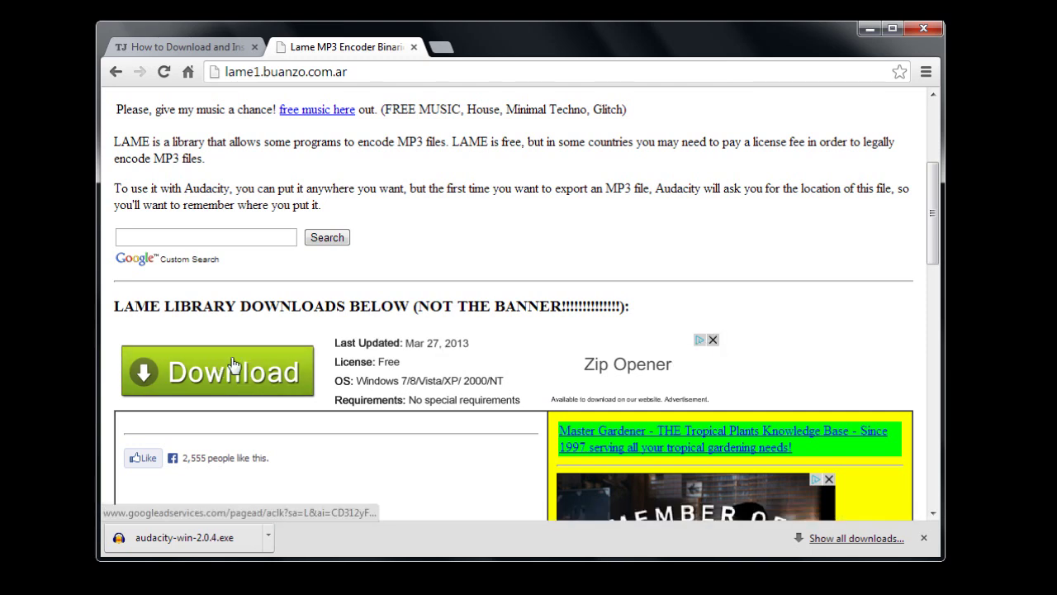
pyautogui.scroll(-3, 292, 371)
pyautogui.scroll(-1, 369, 354)
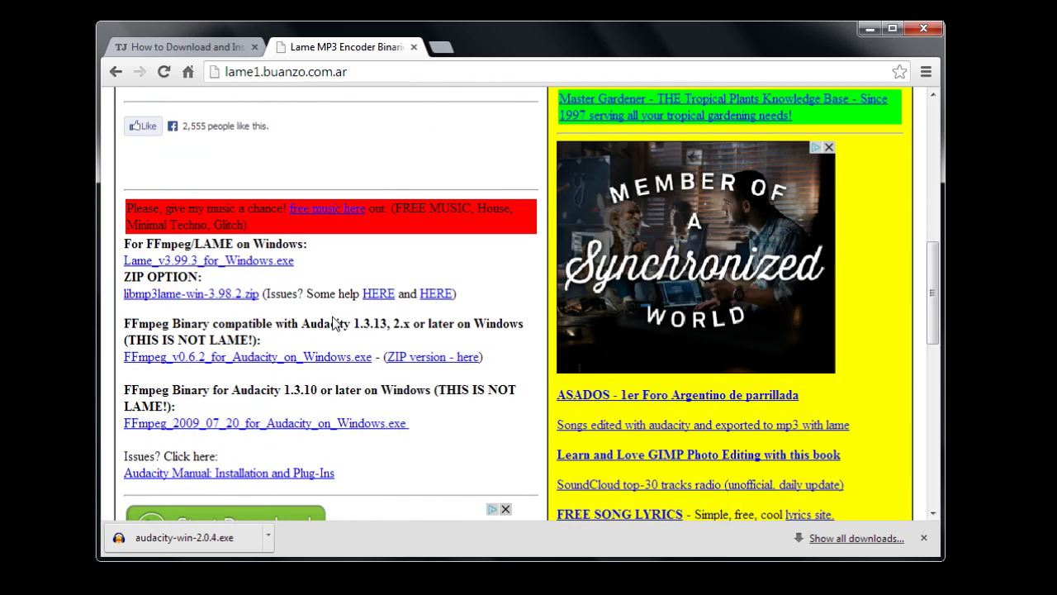
pyautogui.click(243, 263)
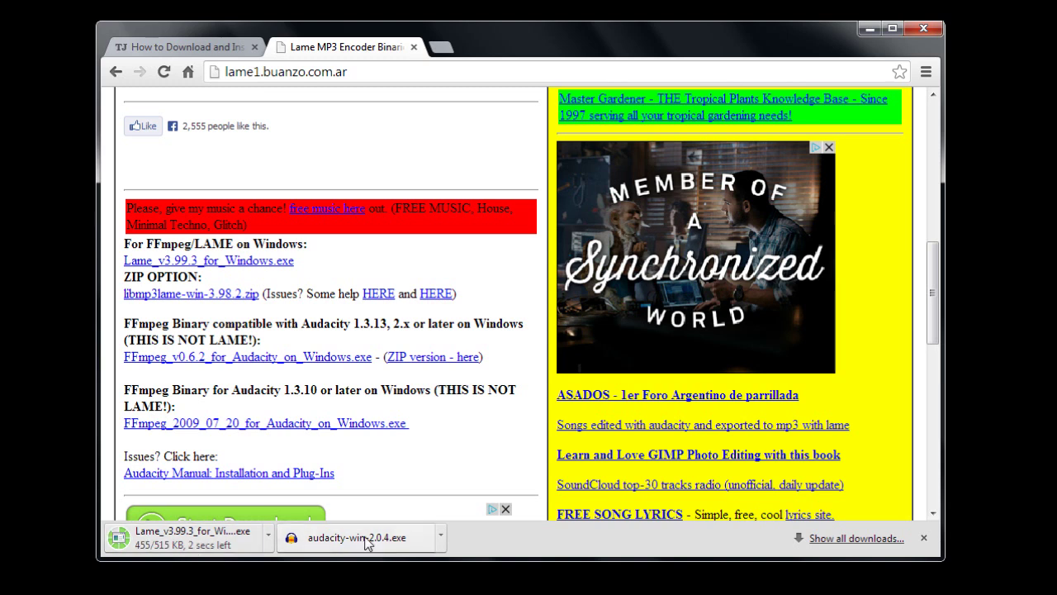
pyautogui.click(350, 542)
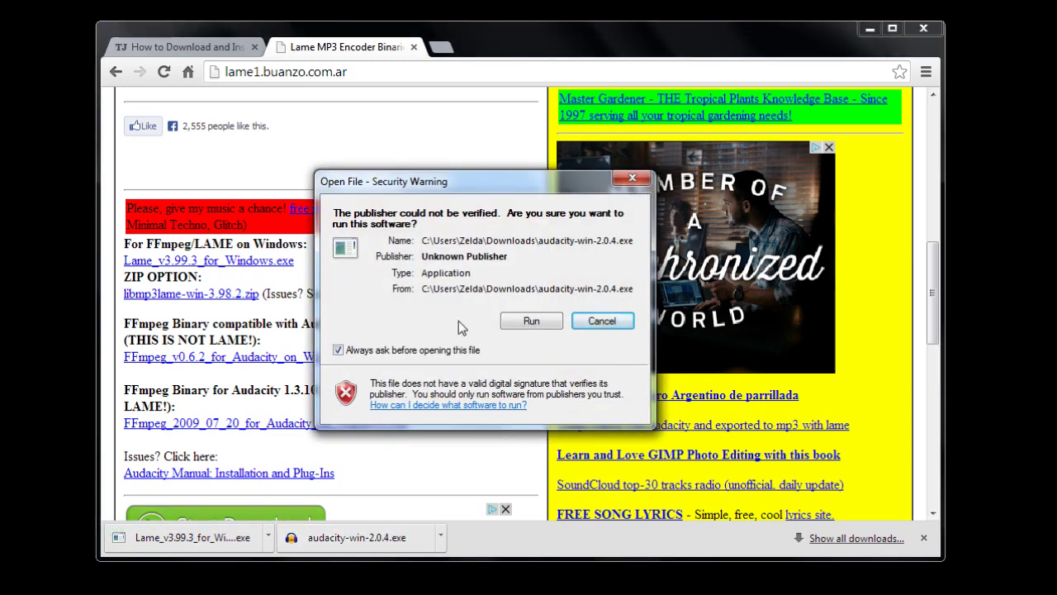
# Run Audacity setup in English with default folder and desktop icon, unchecking Launch Audacity.
pyautogui.click(531, 321)
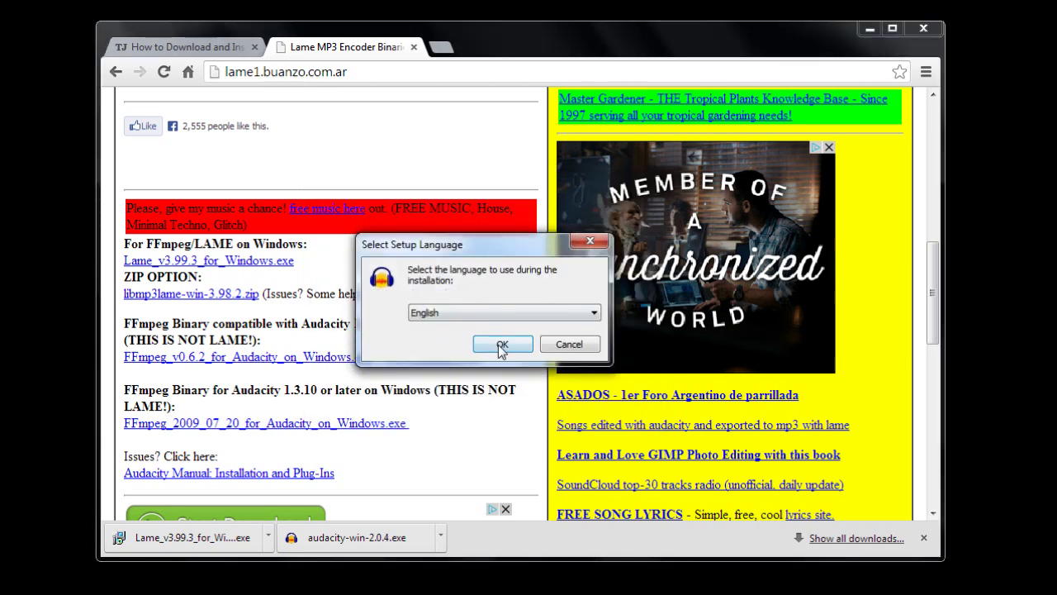
pyautogui.click(499, 346)
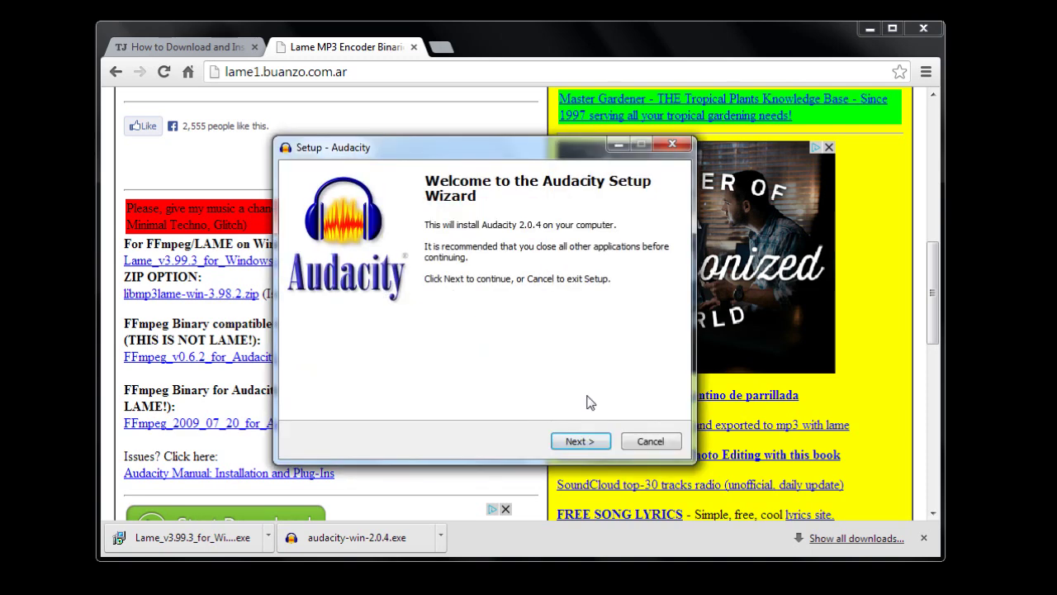
pyautogui.click(580, 440)
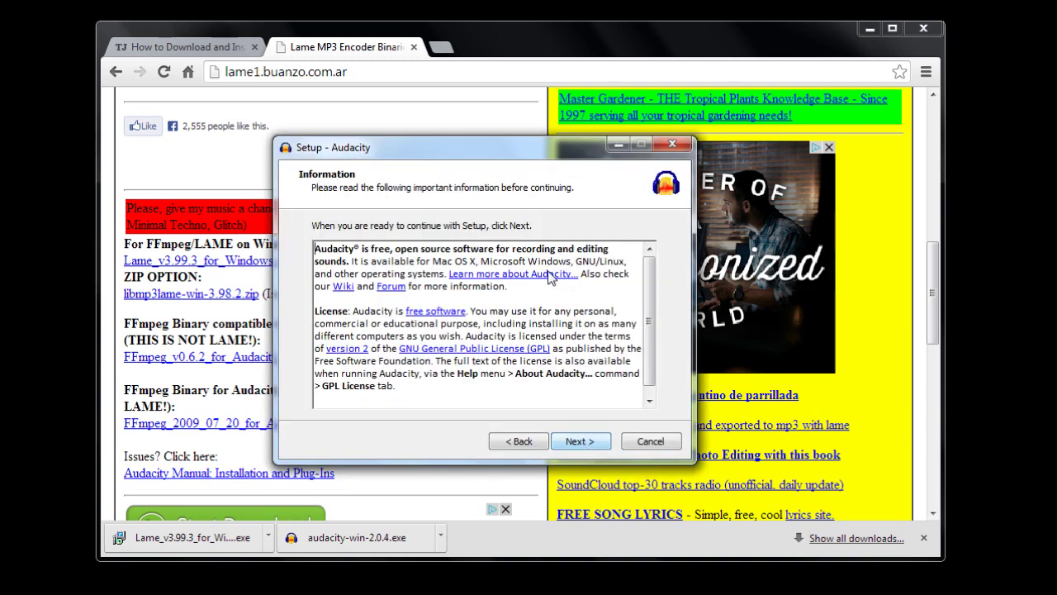
pyautogui.scroll(-1, 651, 277)
pyautogui.click(595, 440)
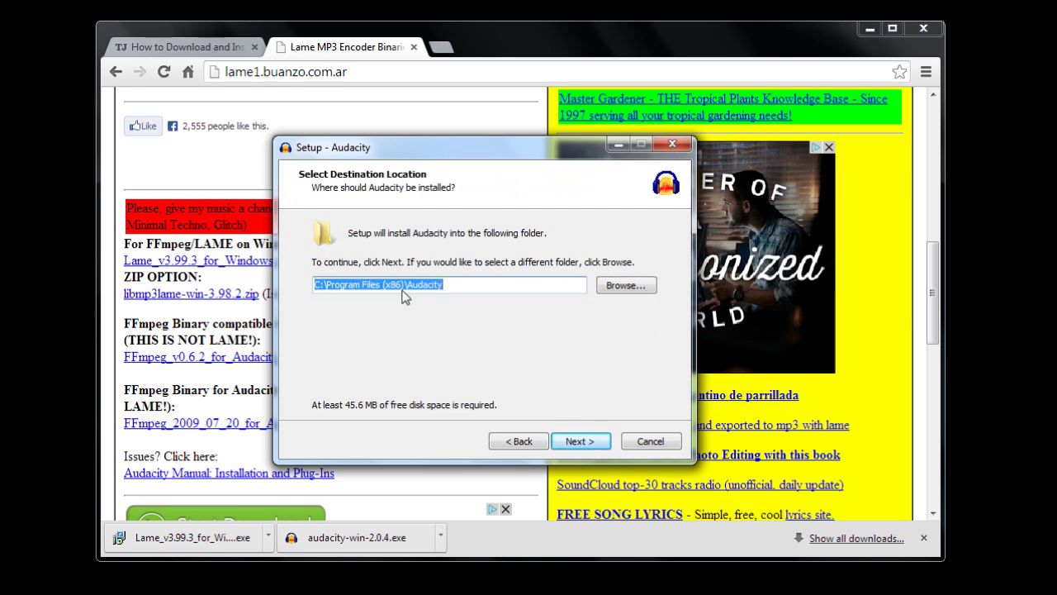
pyautogui.click(580, 446)
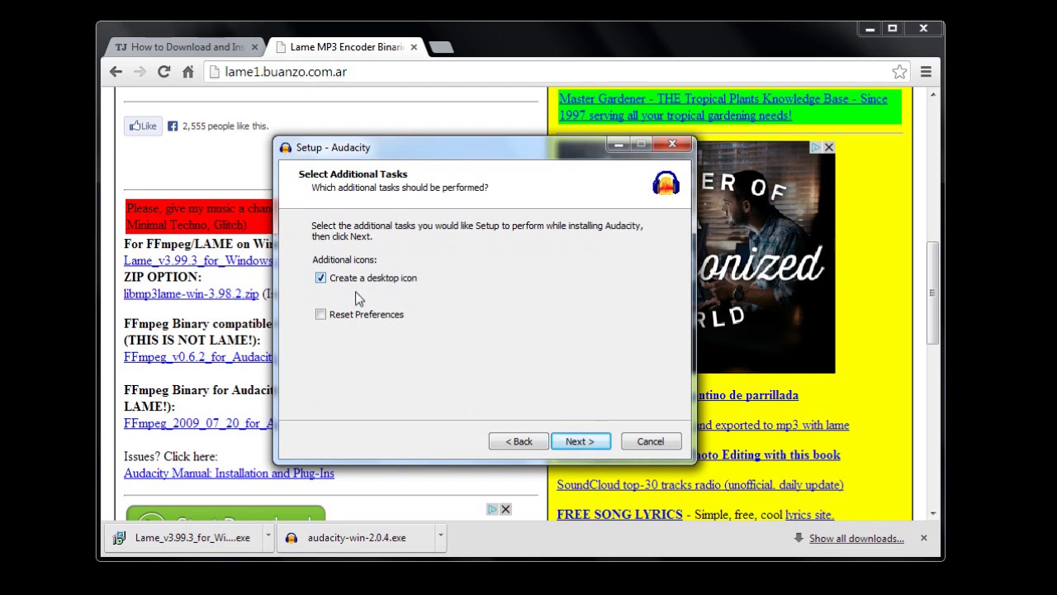
pyautogui.click(579, 443)
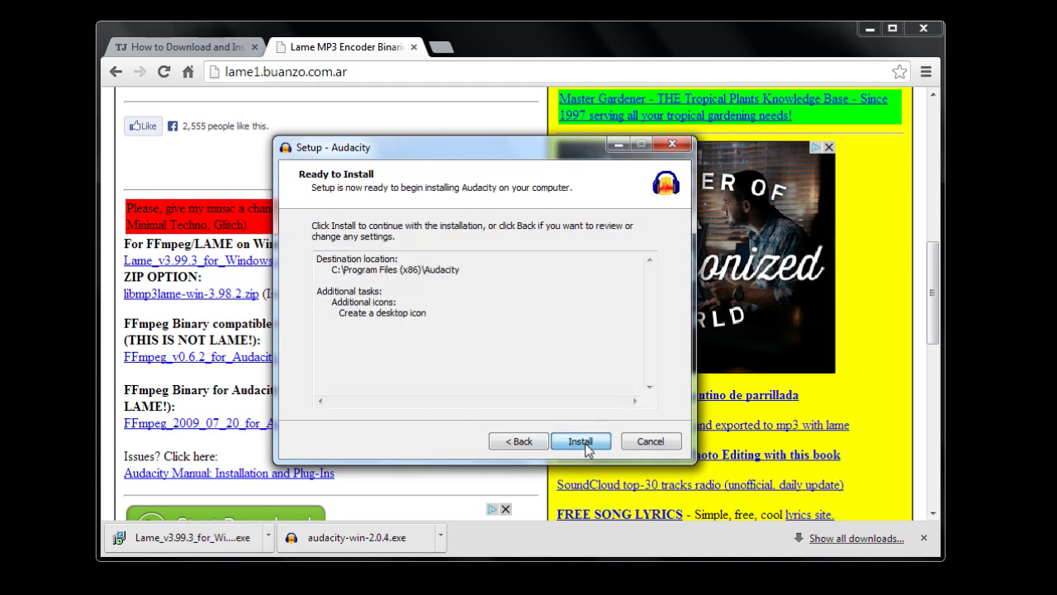
pyautogui.click(581, 442)
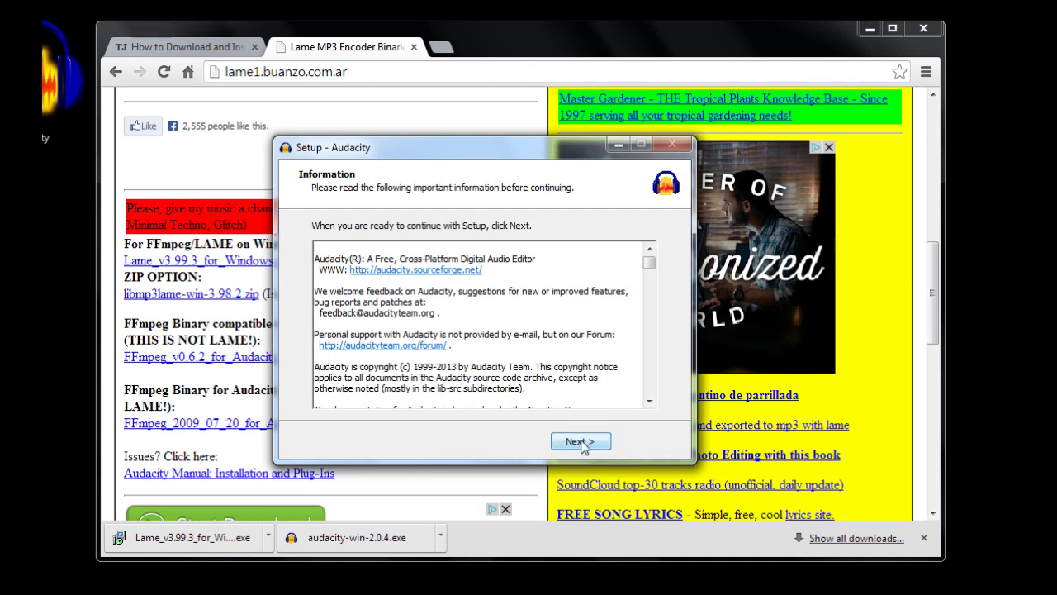
pyautogui.click(582, 442)
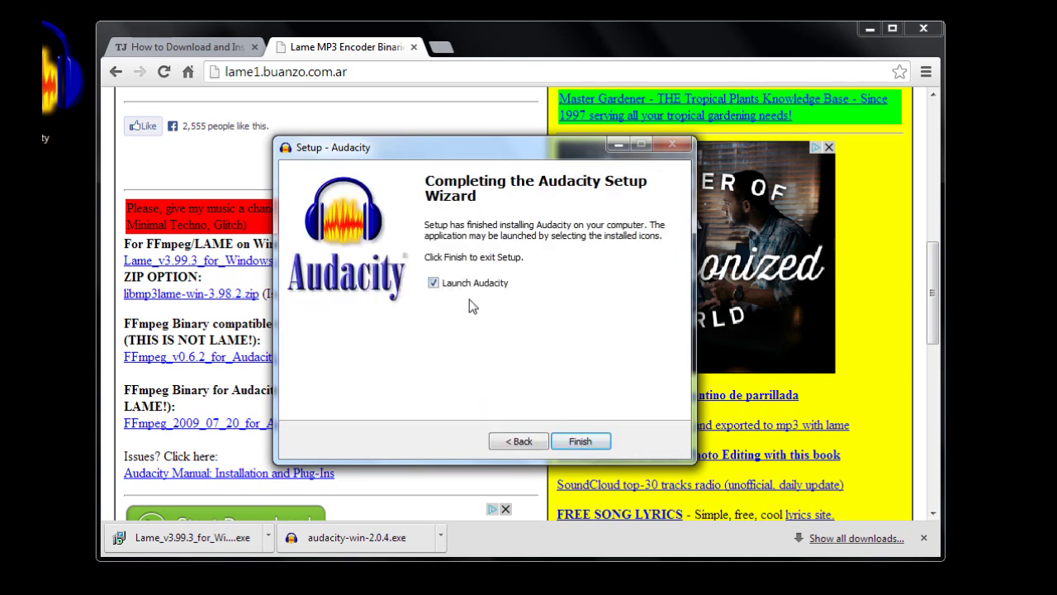
pyautogui.click(433, 283)
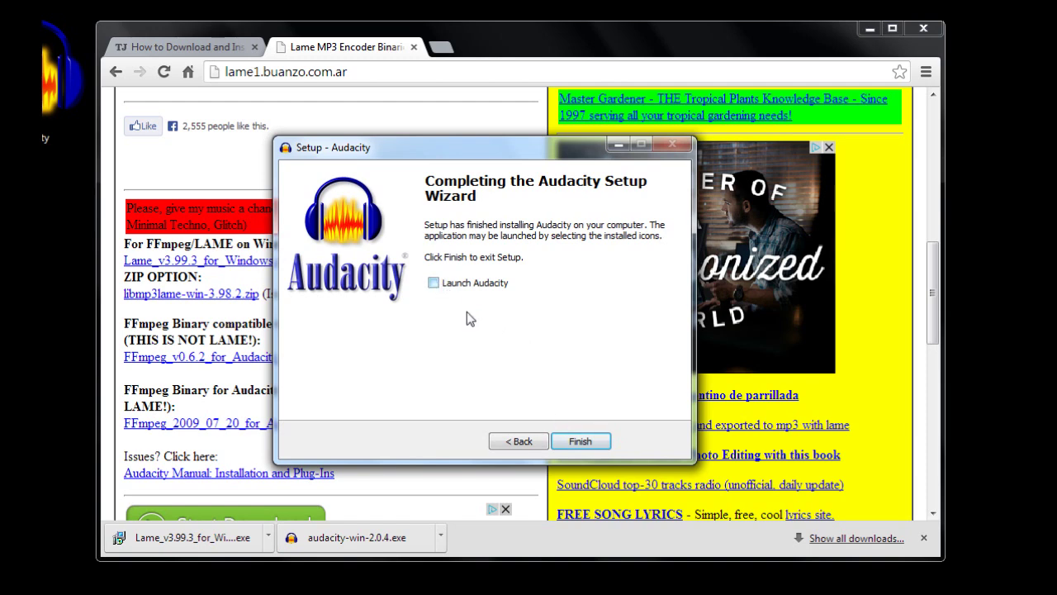
pyautogui.click(581, 442)
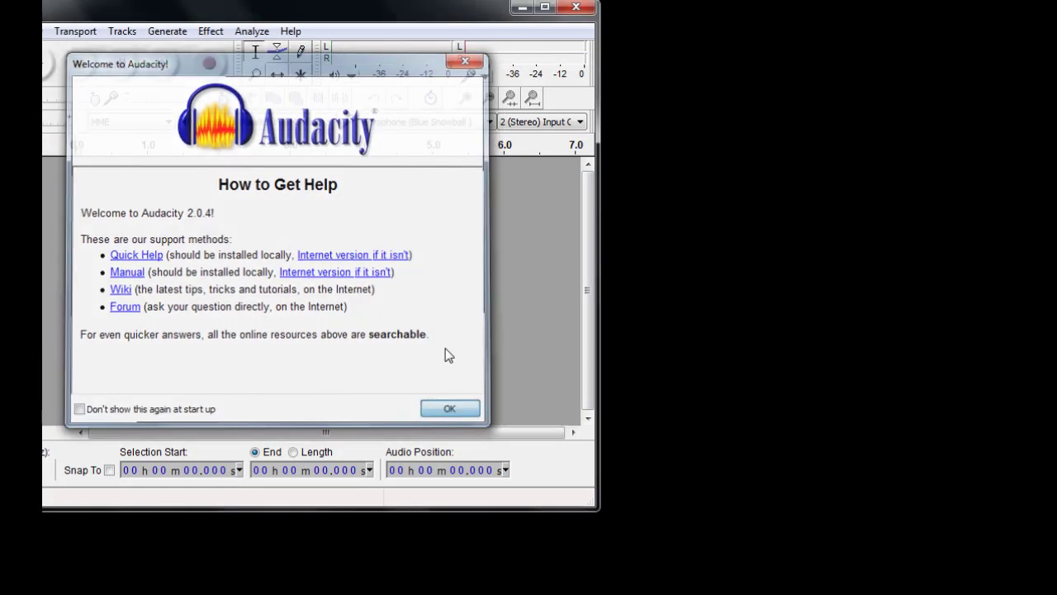
# Dismiss the Audacity welcome screen and switch back to Chrome's LAME download page.
pyautogui.moveTo(265, 13); pyautogui.dragTo(506, 54)
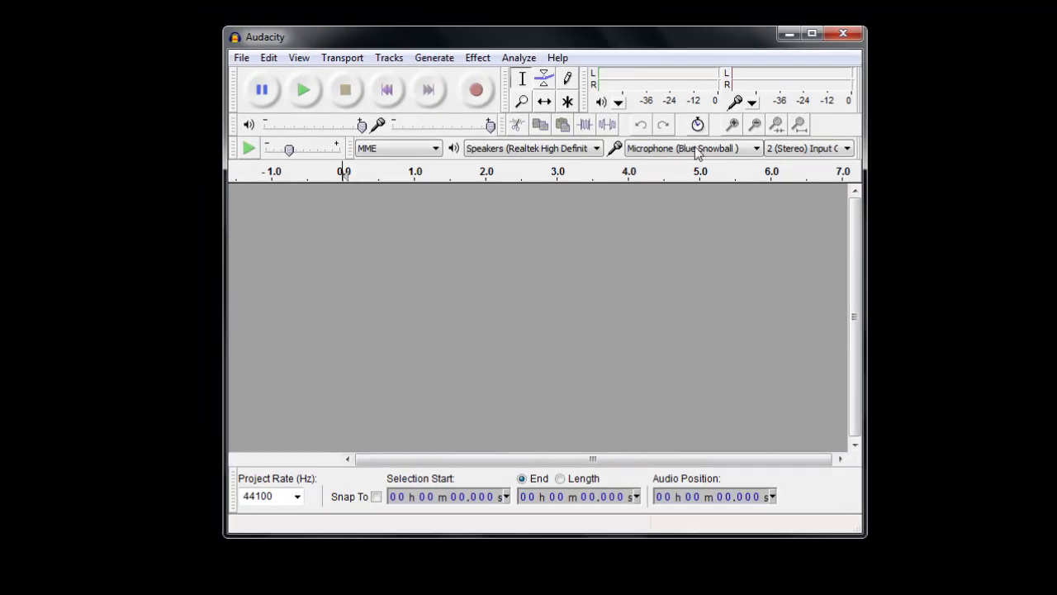
pyautogui.click(217, 570)
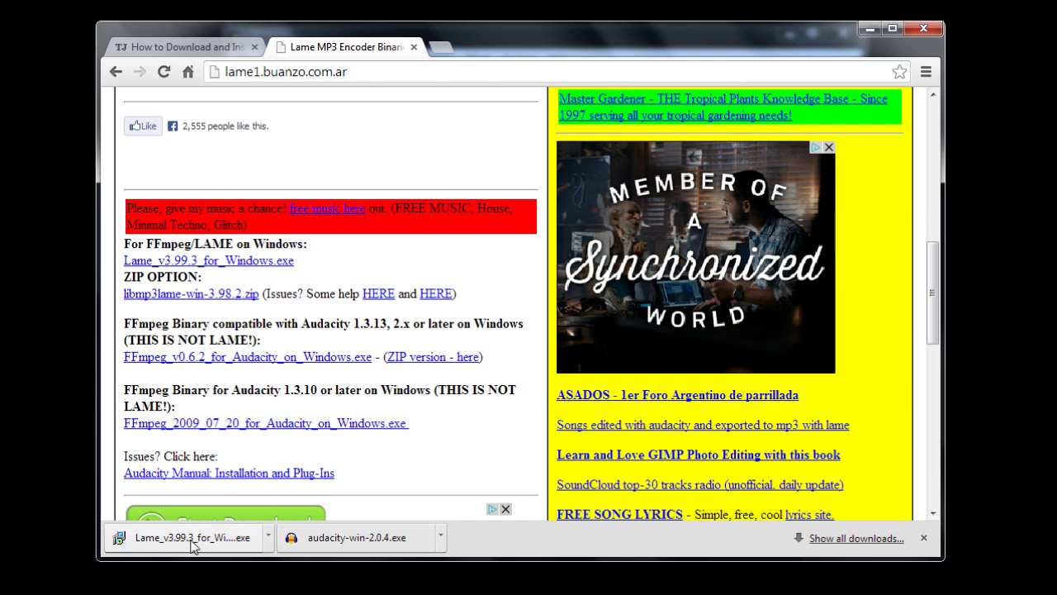
# Run Lame_v3.99.3_for_Windows.exe and install LAME with default settings into Lame For Audacity.
pyautogui.click(207, 543)
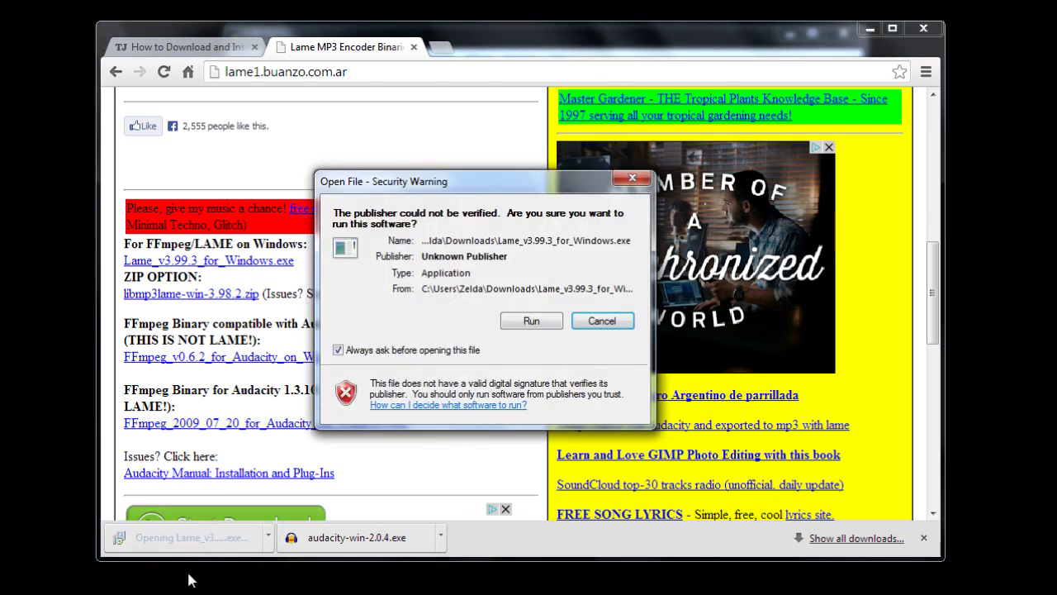
pyautogui.click(526, 322)
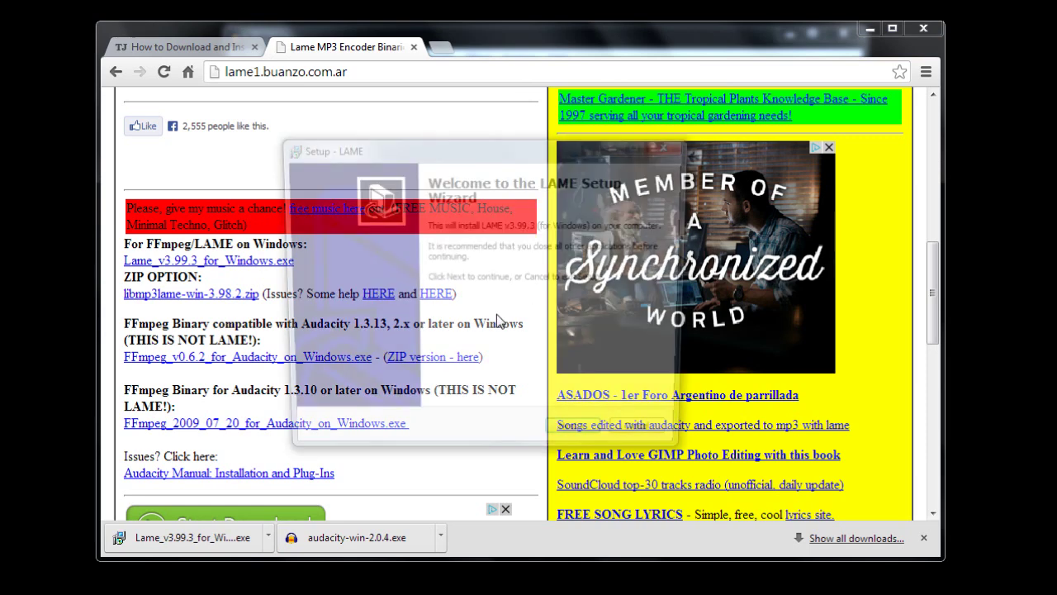
pyautogui.click(577, 443)
pyautogui.click(578, 443)
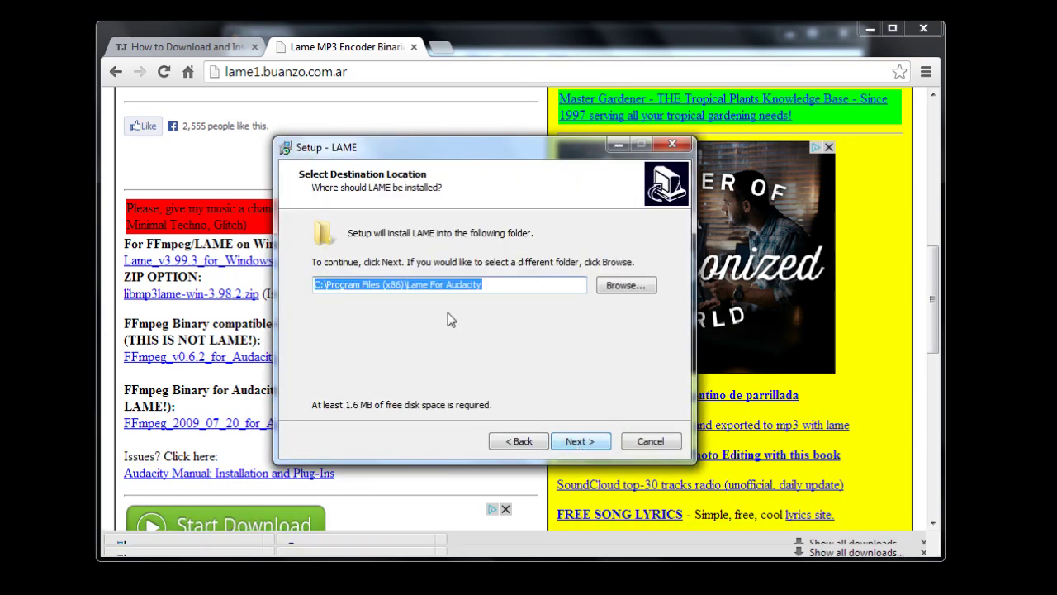
pyautogui.click(580, 443)
pyautogui.click(588, 444)
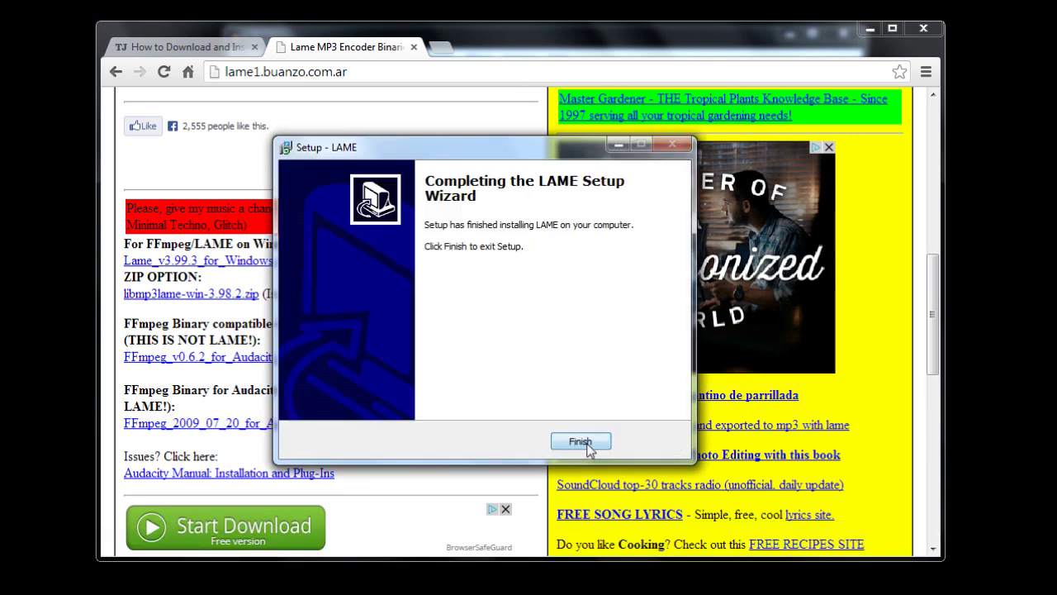
pyautogui.click(579, 441)
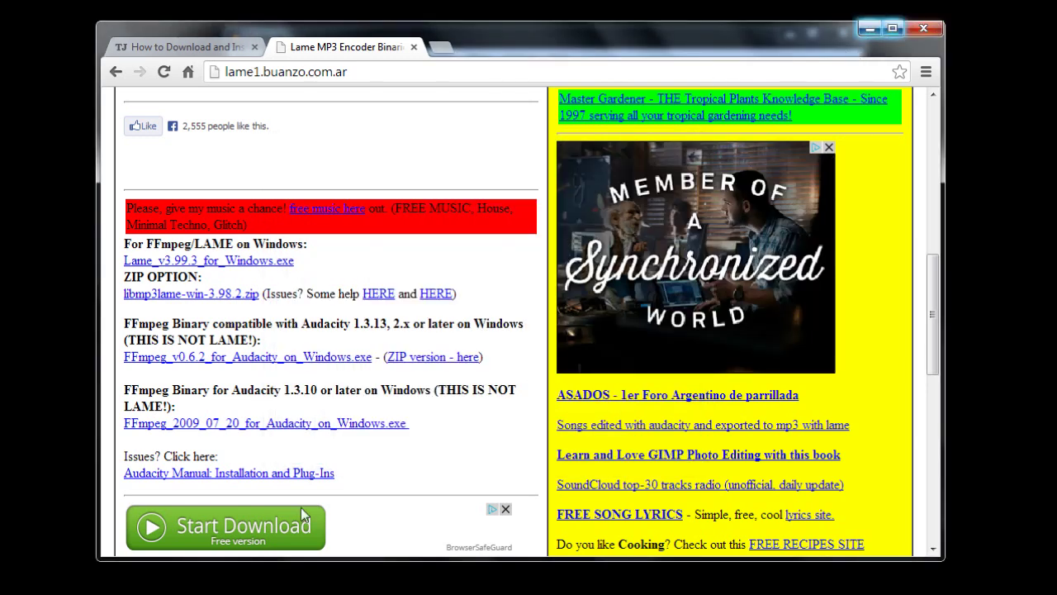
# Close the Chrome window and click into the empty Audacity project window.
pyautogui.click(918, 31)
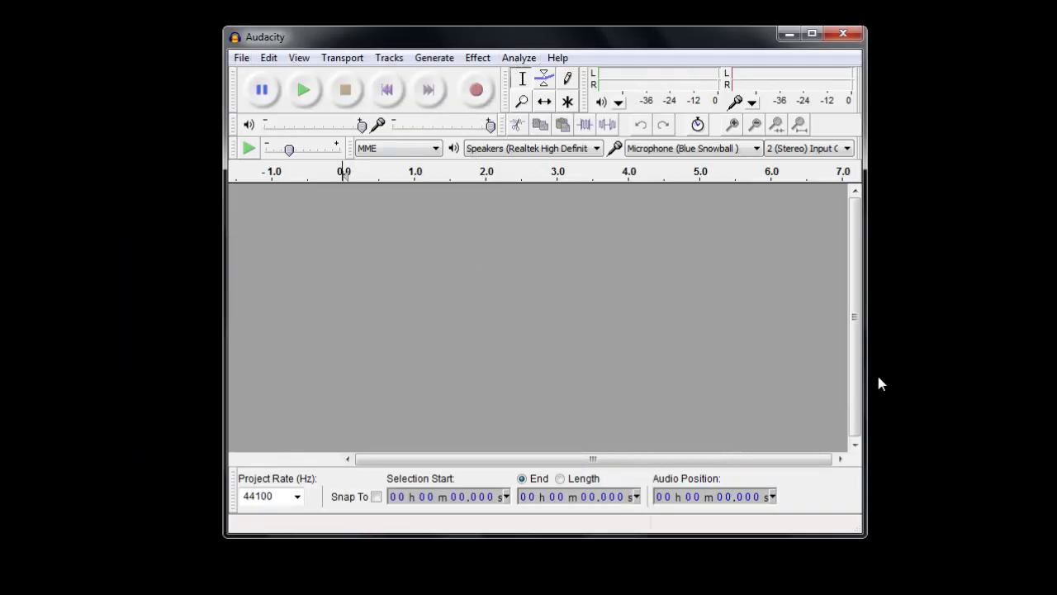
pyautogui.click(543, 79)
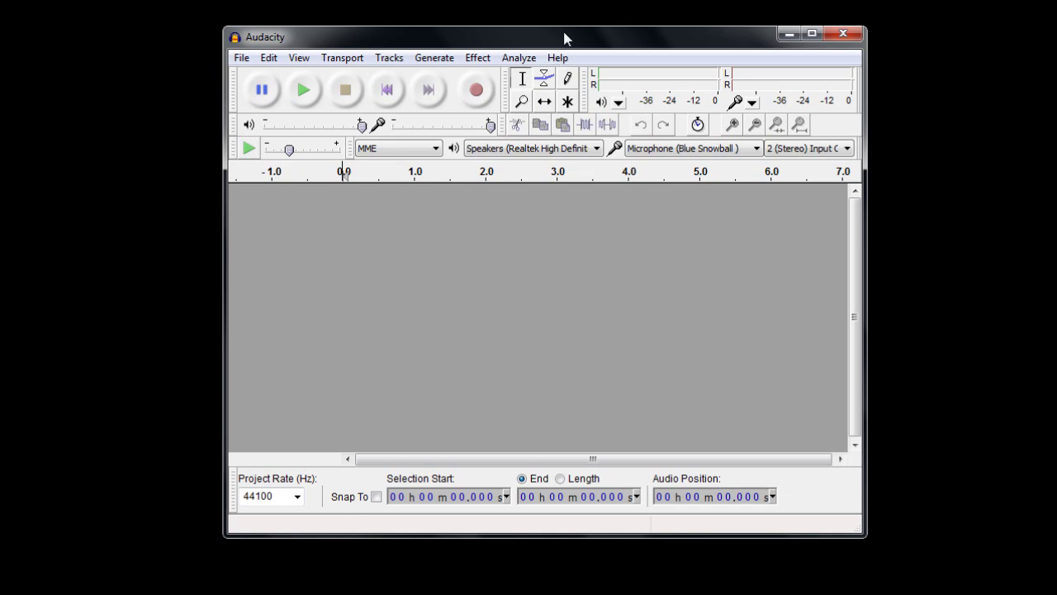